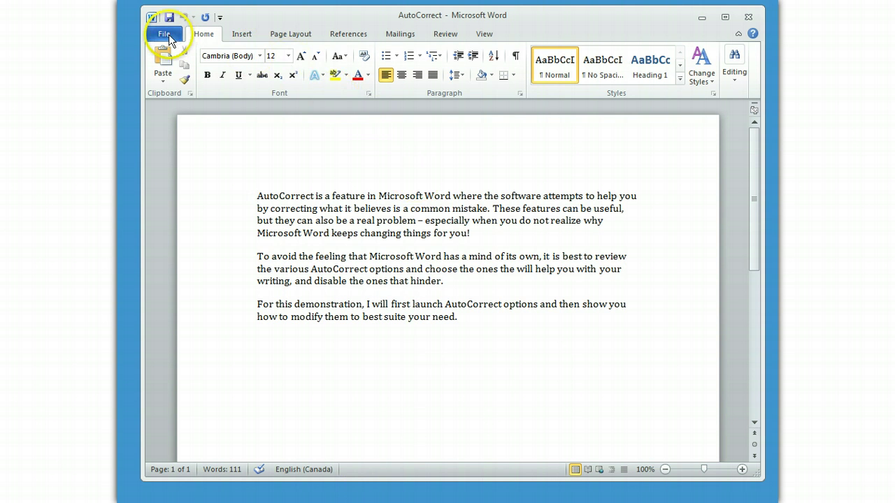
Step: Open Word Options from the File menu and switch to the Proofing page
left_click(168, 35)
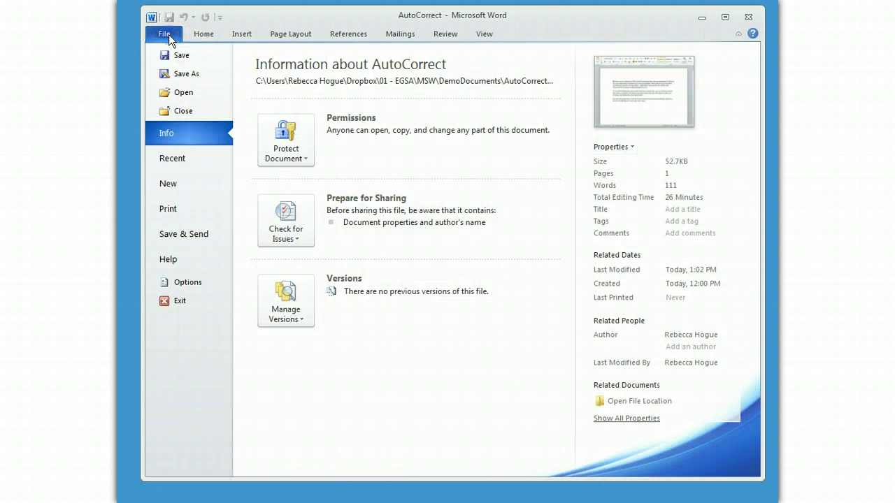
left_click(196, 285)
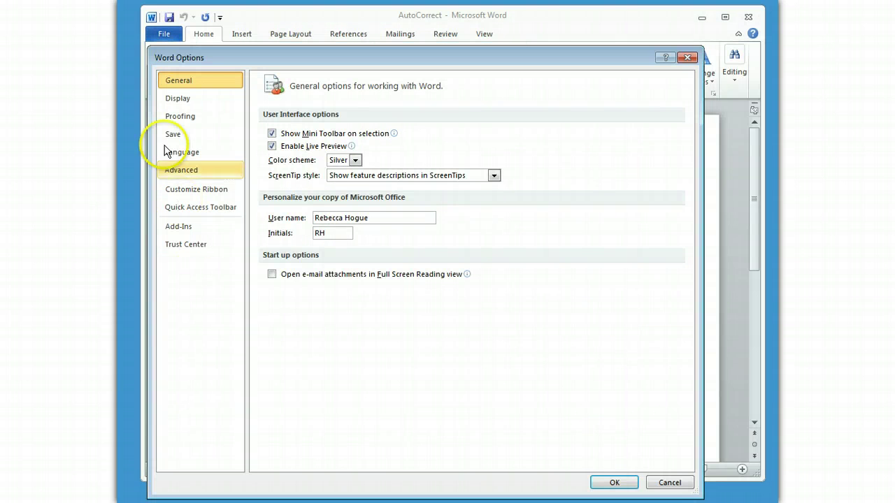
left_click(203, 123)
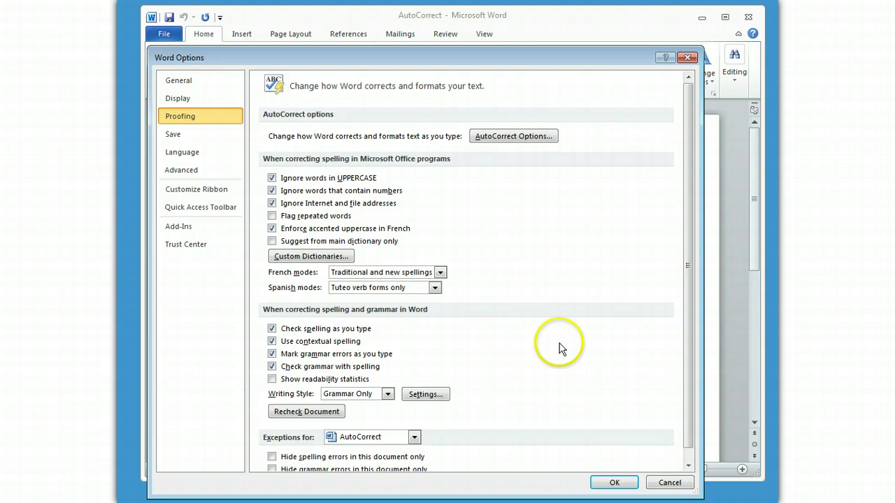
scroll(565, 351, "down", 1)
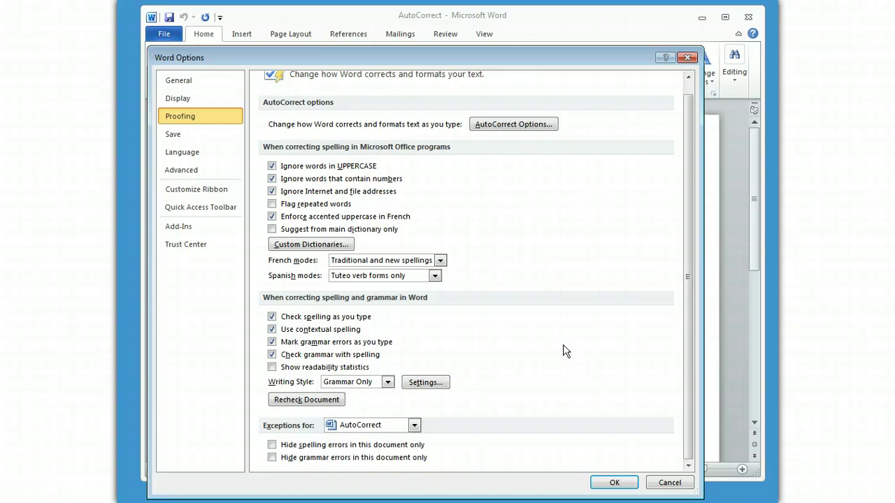
scroll(565, 351, "up", 1)
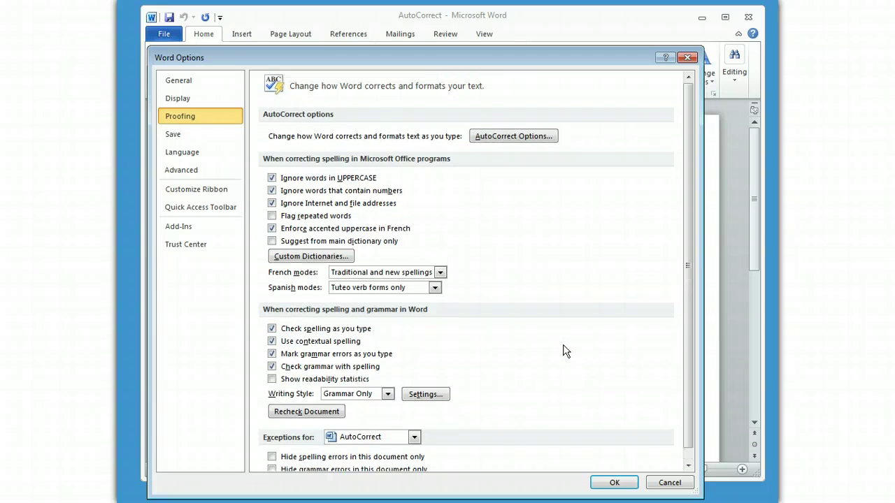
Step: In AutoCorrect Options' AutoFormat tab, uncheck Built-in Heading styles, List styles, Automatic bulleted lists and Other paragraph styles
left_click(531, 137)
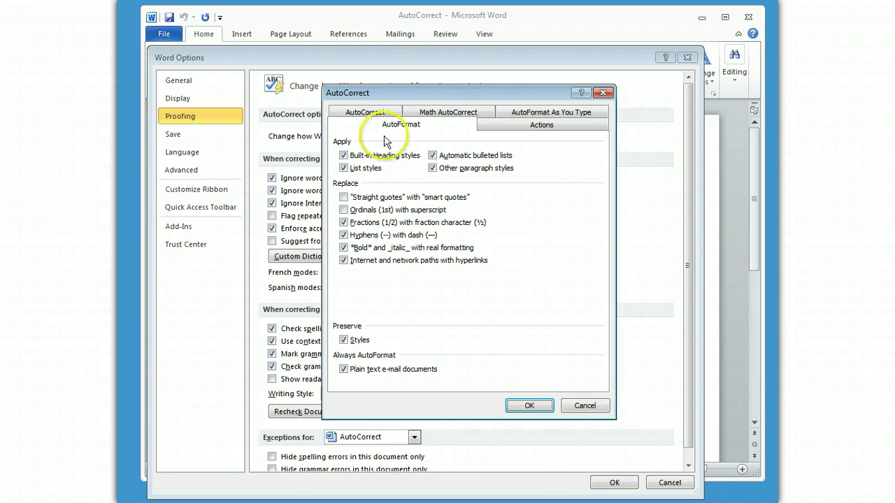
left_click(343, 156)
left_click(344, 168)
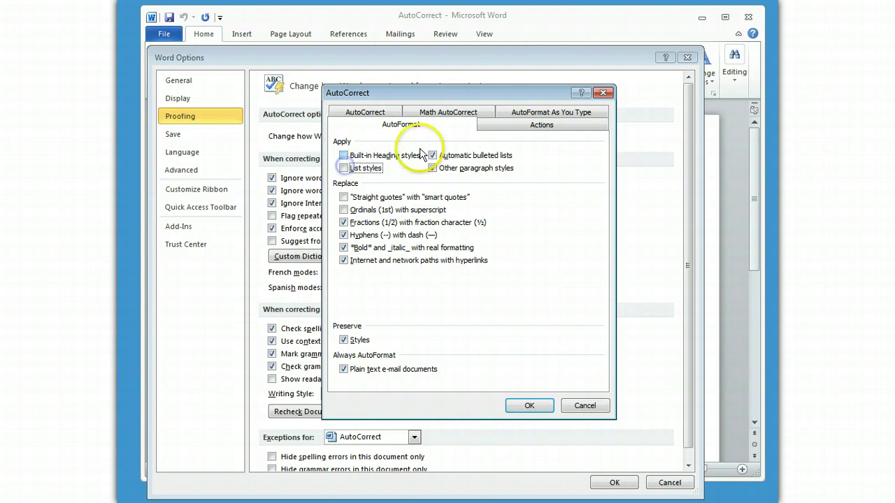
left_click(432, 156)
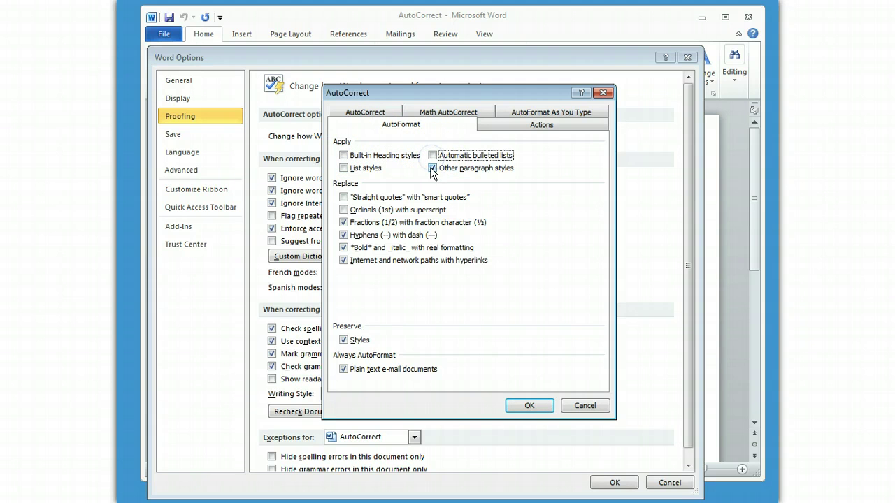
left_click(431, 167)
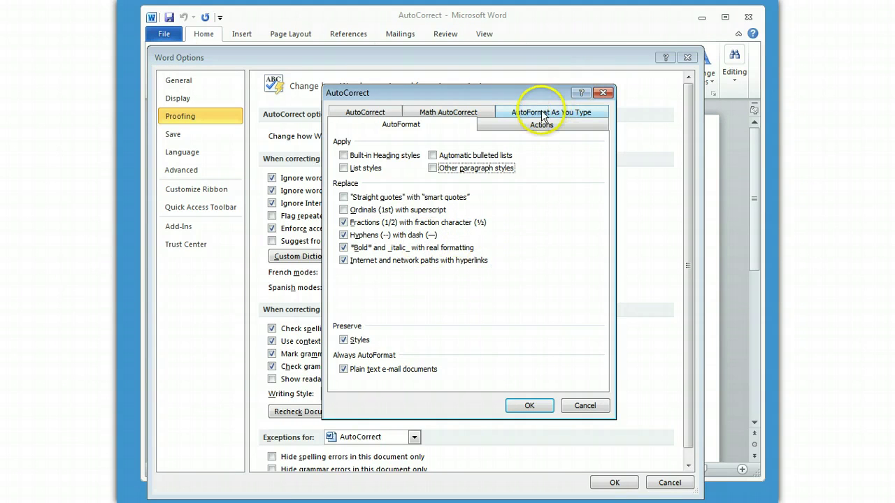
Step: Uncheck Correct TWo INitial CApitals, sentence and table-cell capitalization, and cAPS LOCK correction on the AutoCorrect tab
left_click(378, 114)
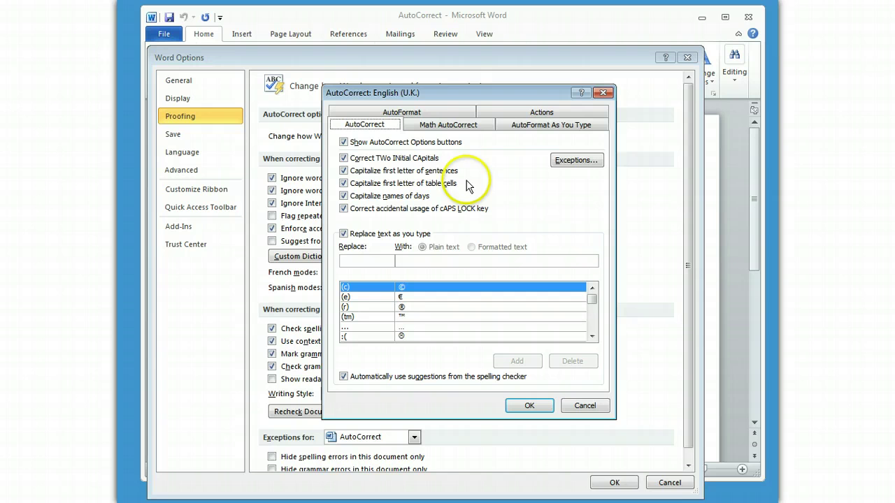
left_click(343, 159)
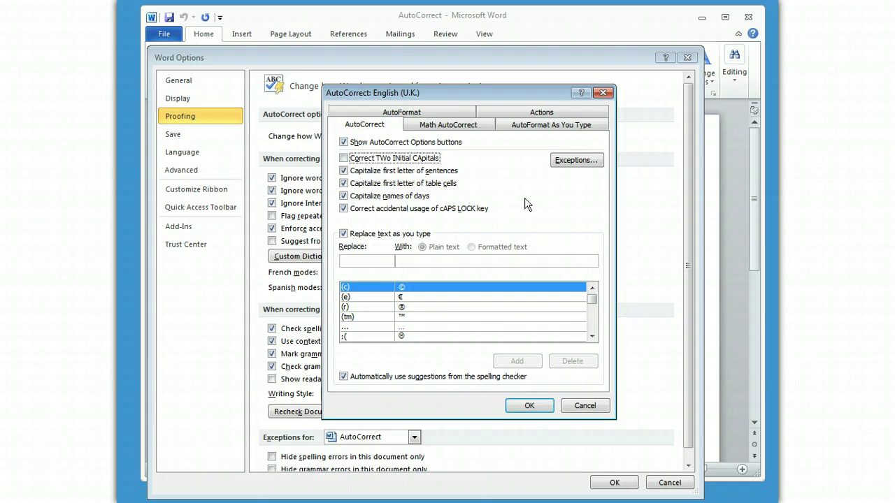
left_click(343, 171)
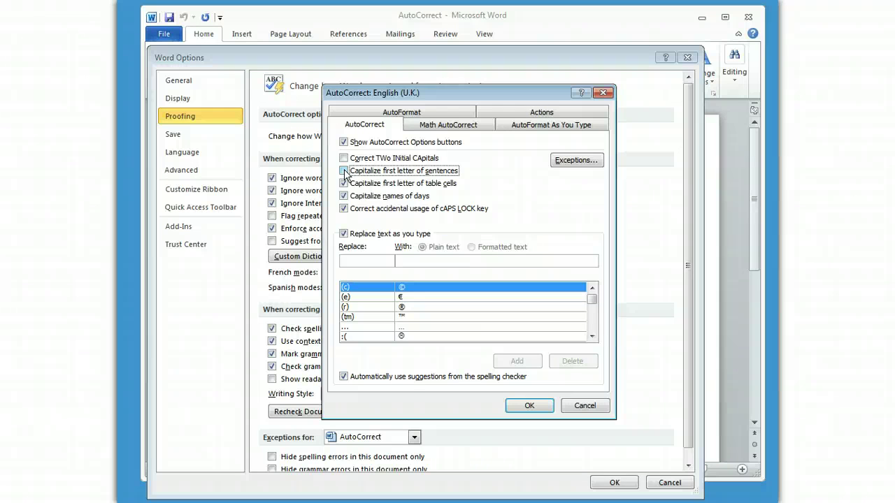
left_click(343, 183)
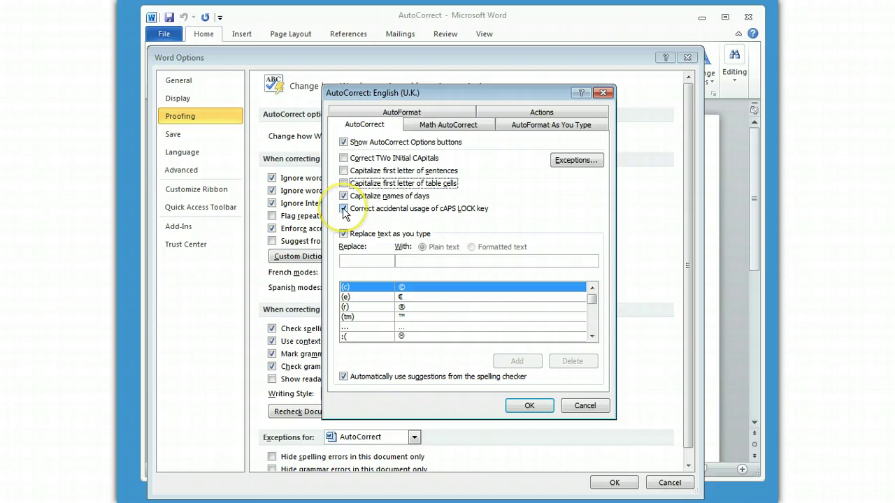
left_click(344, 209)
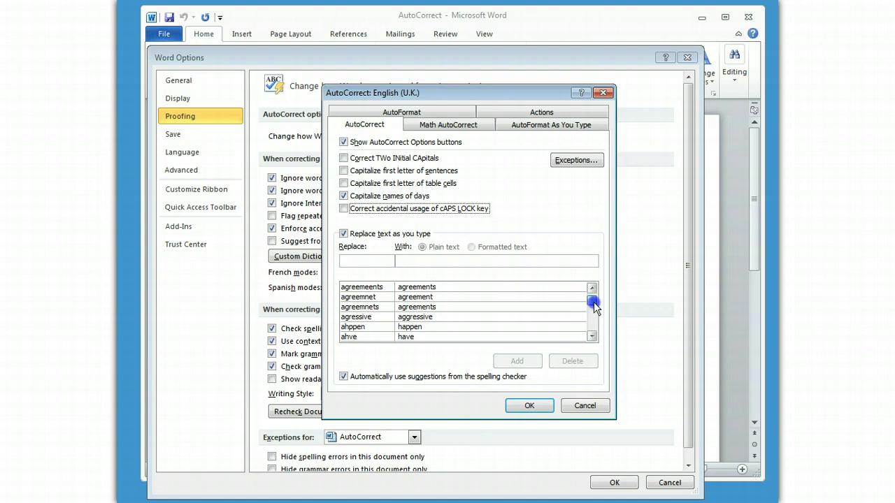
Step: Browse the Replace/With entry list, then view the Math AutoCorrect symbol replacements like \alpha and \approx
left_click_drag(594, 302, 592, 304)
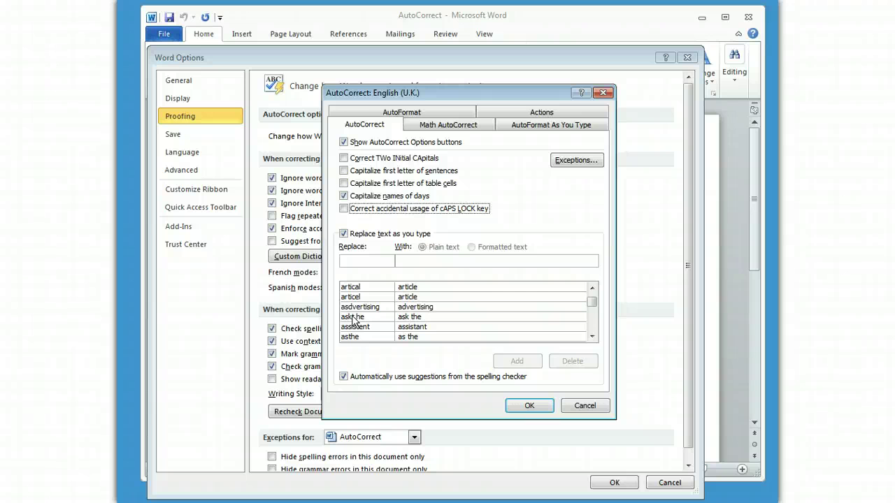
left_click(352, 260)
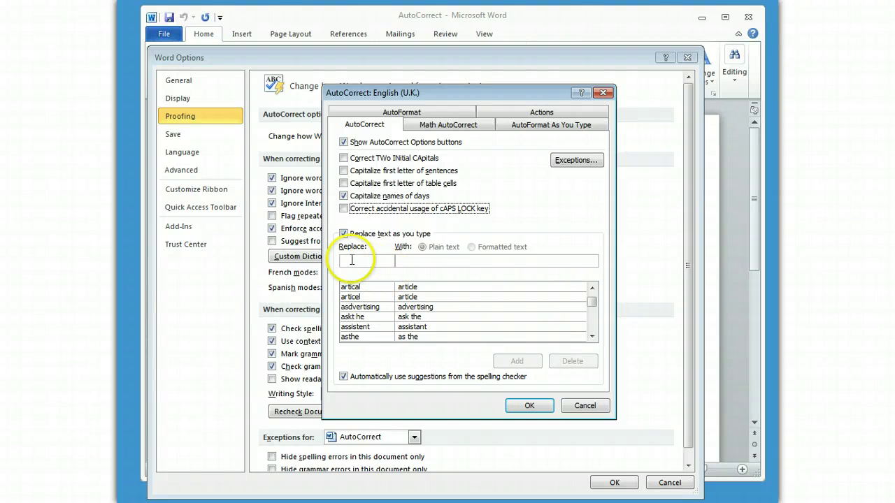
left_click(443, 261)
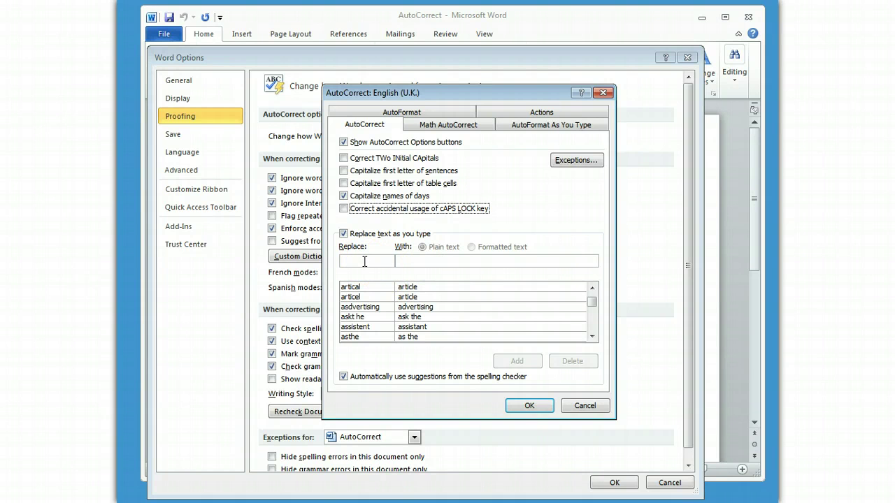
left_click(442, 261)
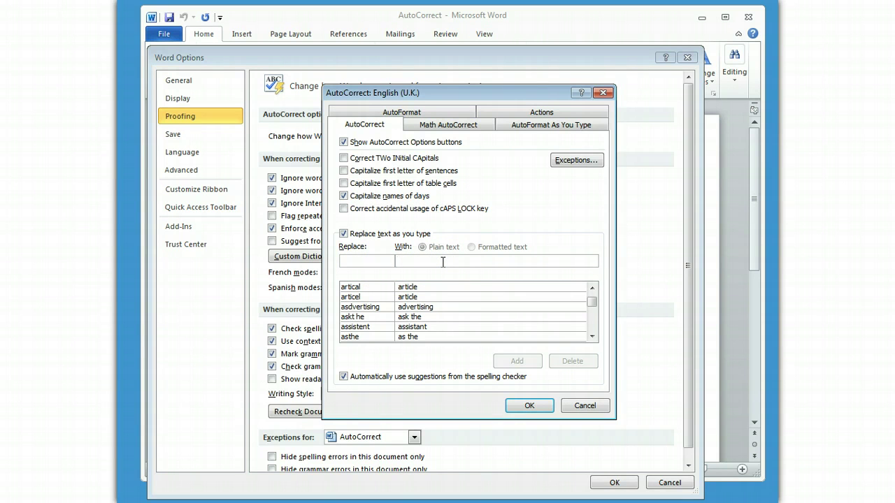
left_click(476, 125)
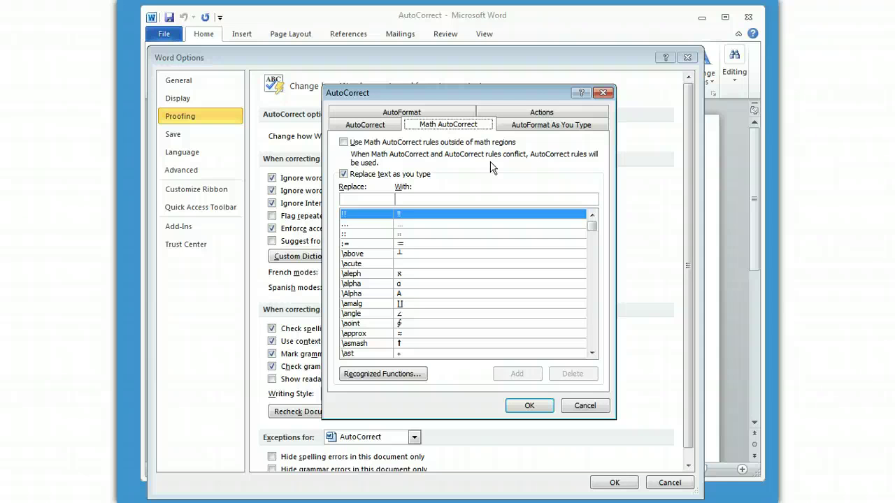
Step: On AutoFormat As You Type, uncheck bulleted lists, border lines, heading styles, tables and numbered lists
left_click(533, 130)
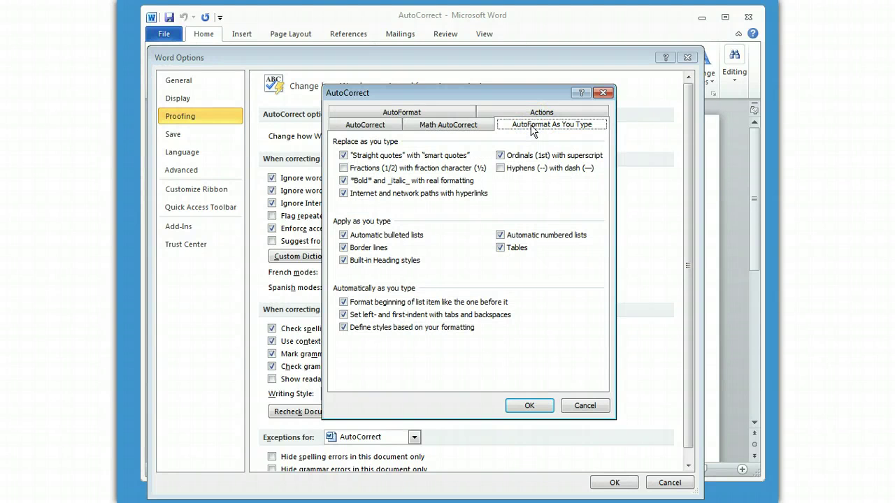
left_click(343, 236)
left_click(343, 247)
left_click(343, 261)
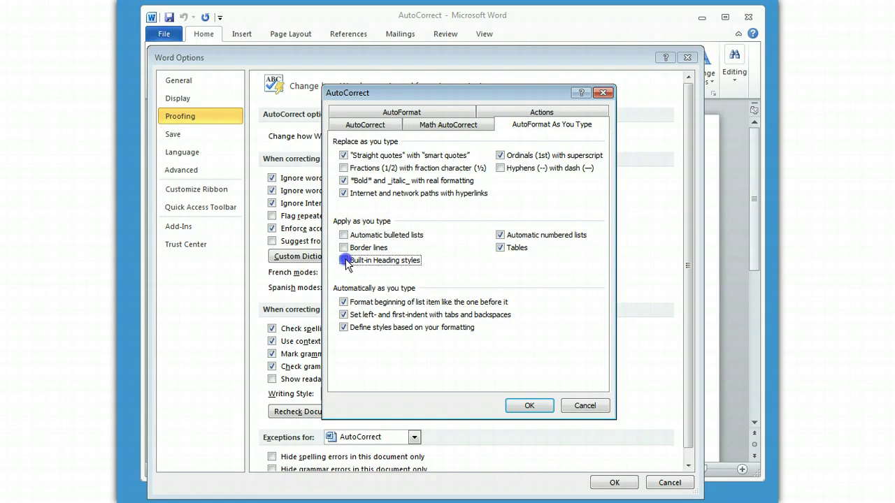
left_click(500, 249)
left_click(500, 235)
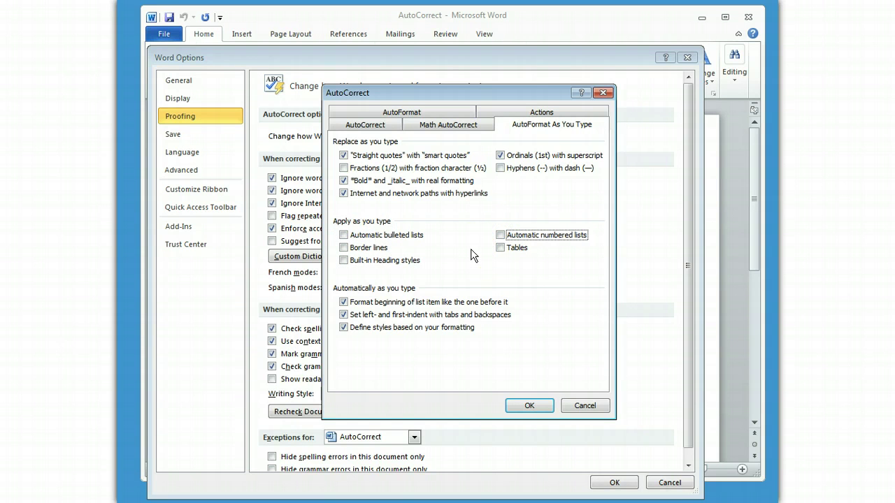
left_click(471, 255)
left_click(445, 360)
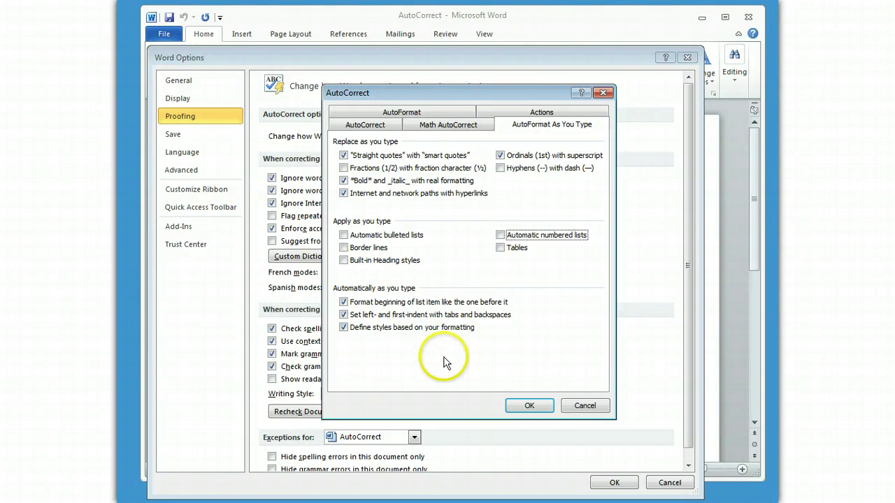
Step: Turn off tab/backspace indents and Define styles, enable hyphens-to-dash, and confirm both dialogs
left_click(343, 315)
left_click(343, 327)
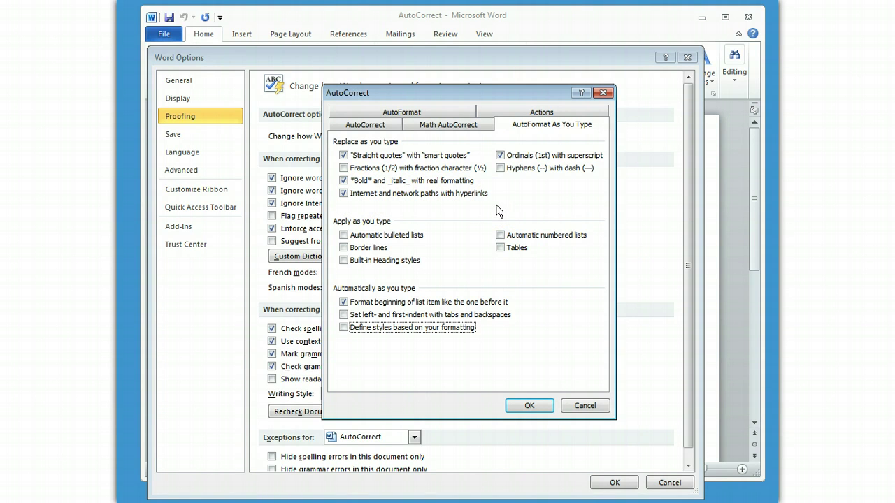
left_click(500, 168)
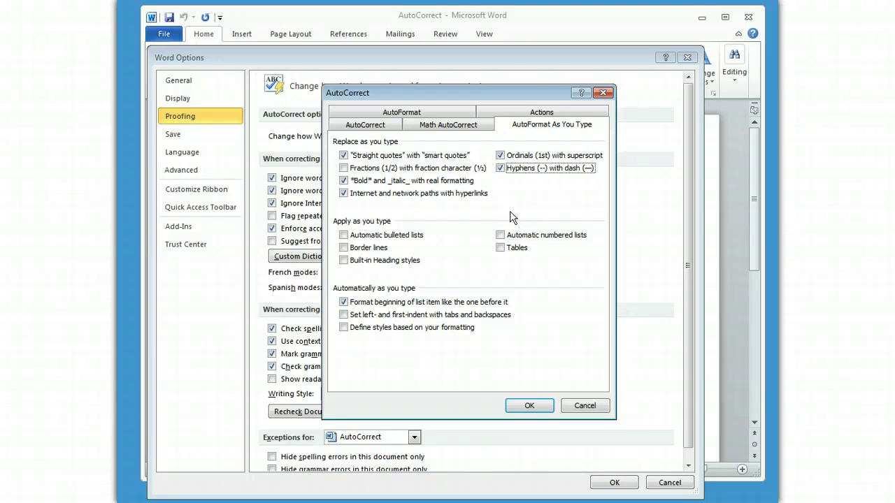
left_click(713, 406)
left_click(598, 350)
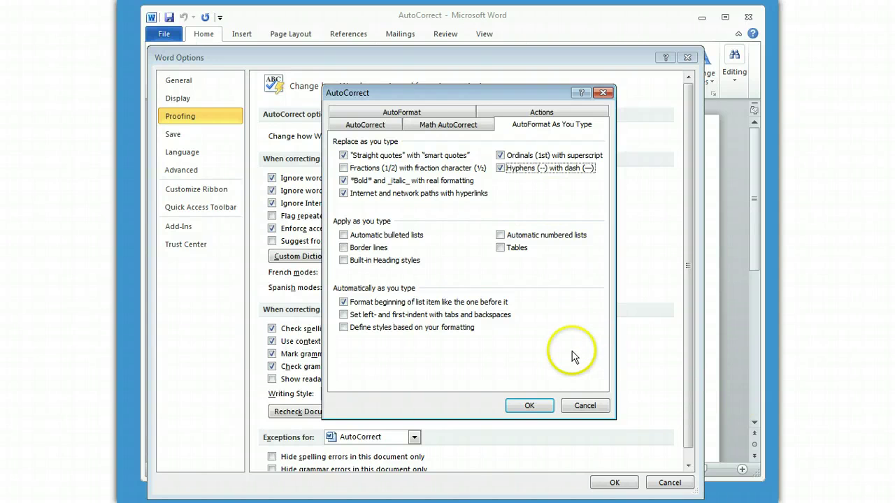
left_click(532, 405)
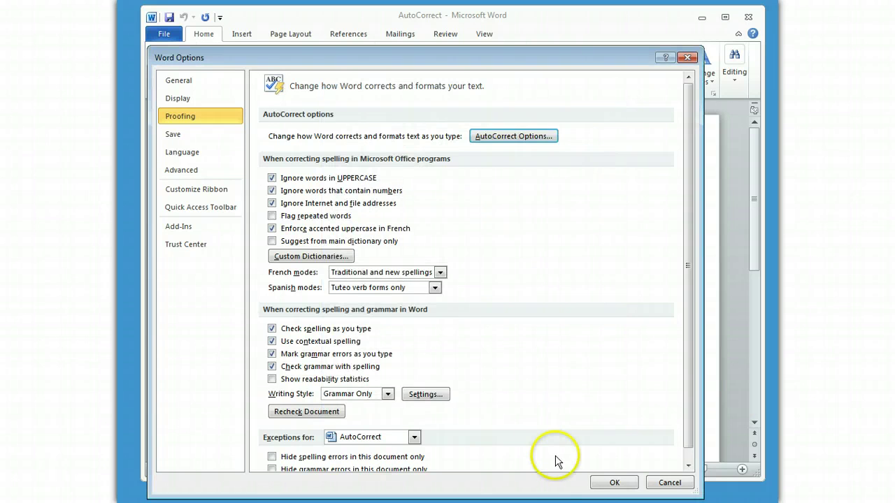
left_click(606, 484)
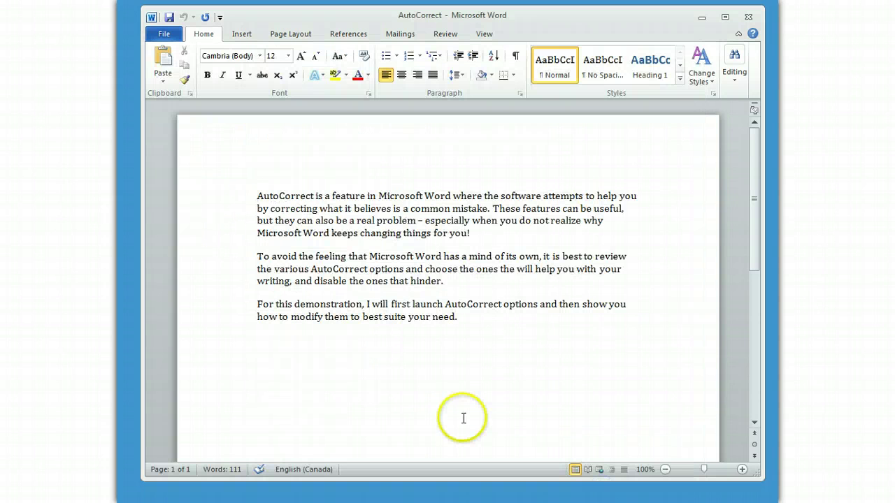